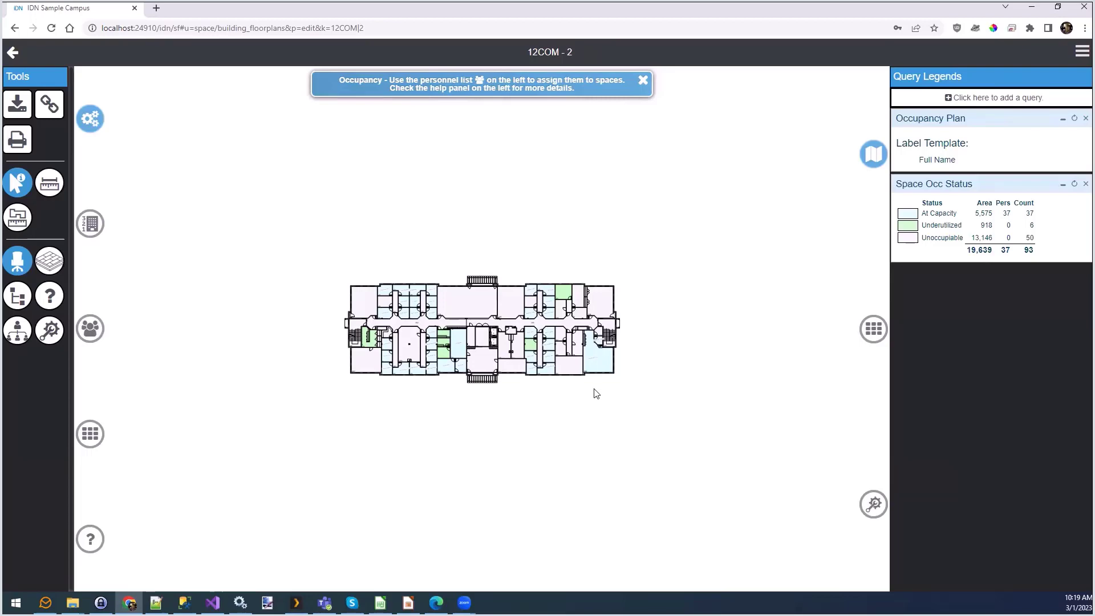
# Examine the second-floor occupancy plan, including the occupant names in the rooms and the fine detail around the elevators.
pyautogui.scroll(3, 475, 316)
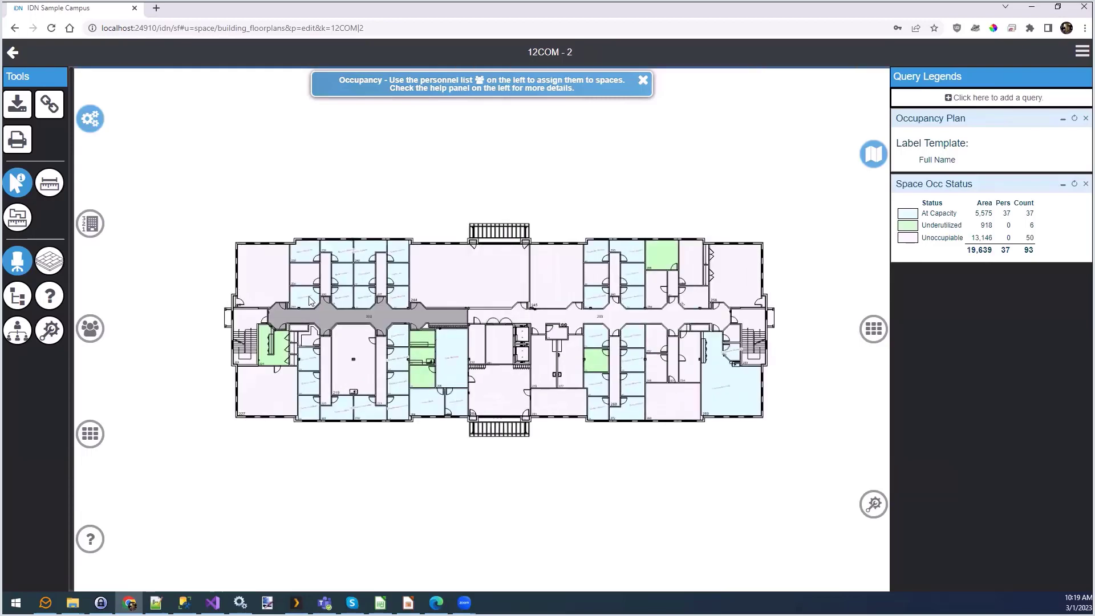
pyautogui.scroll(5, 305, 295)
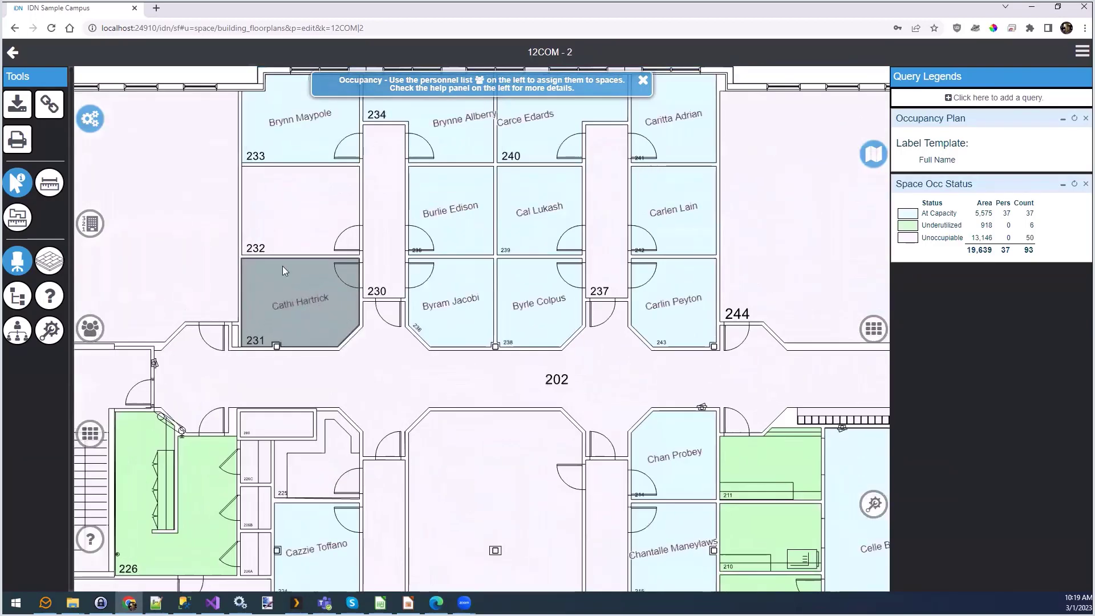
pyautogui.moveTo(199, 80); pyautogui.dragTo(341, 180)
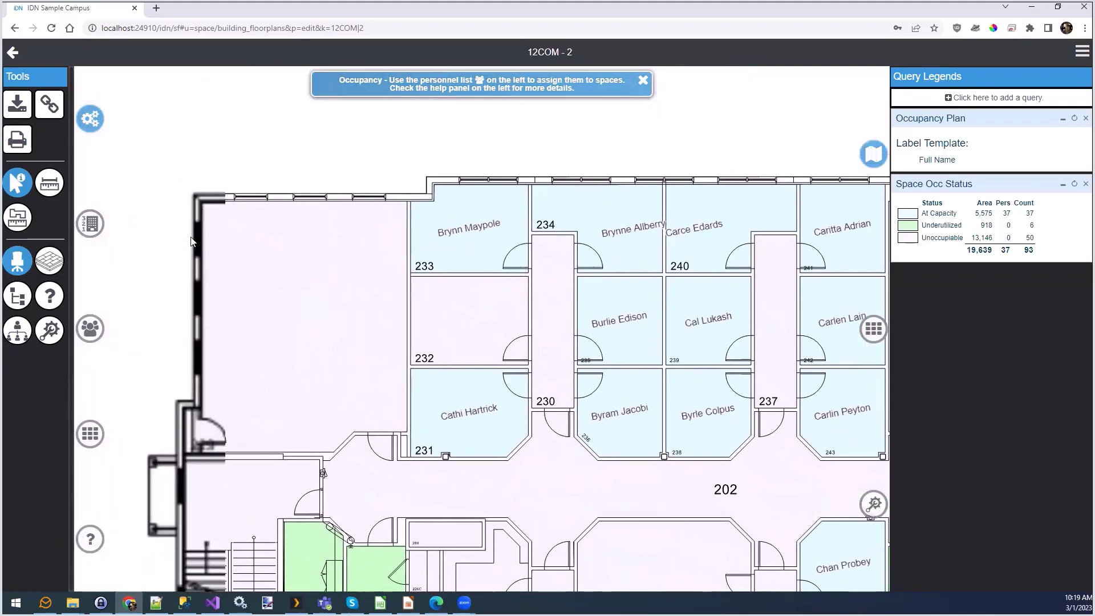
pyautogui.moveTo(156, 330); pyautogui.dragTo(178, 189)
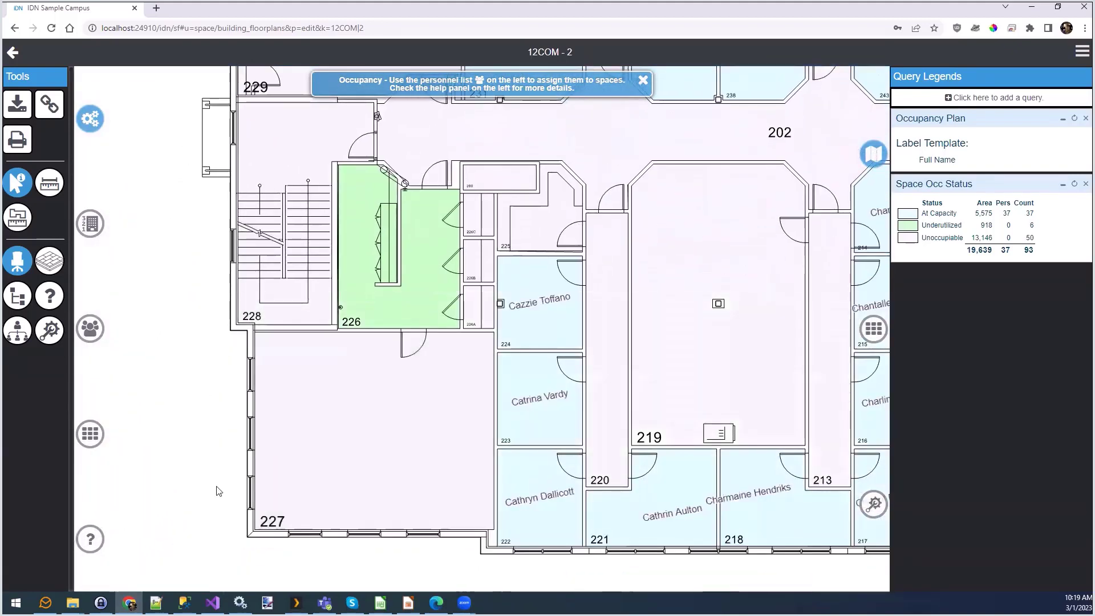
pyautogui.moveTo(628, 563); pyautogui.dragTo(246, 550)
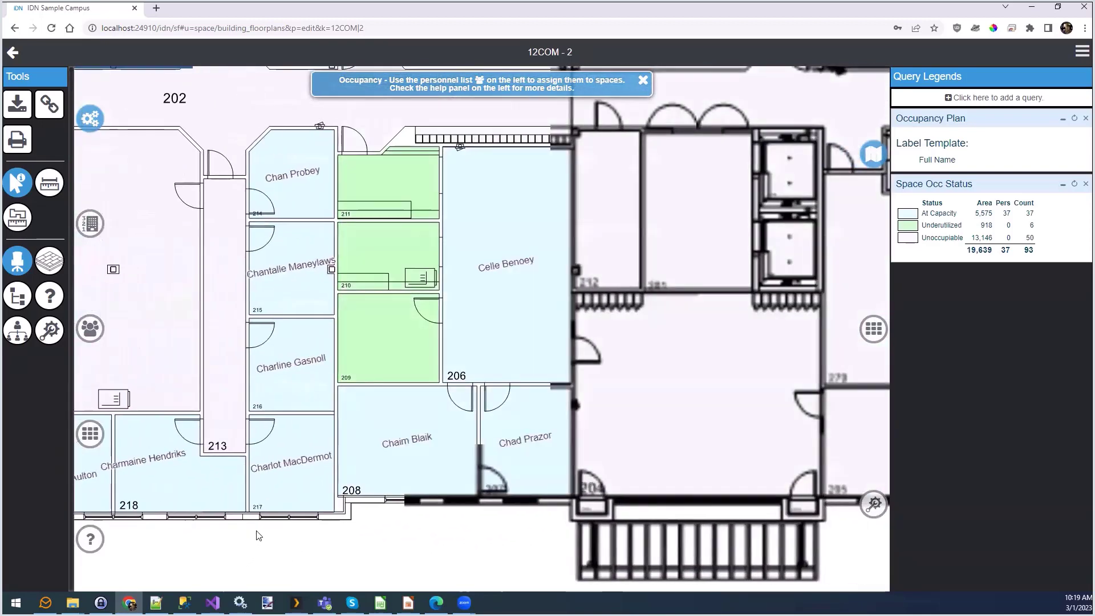
pyautogui.moveTo(780, 381); pyautogui.dragTo(405, 413)
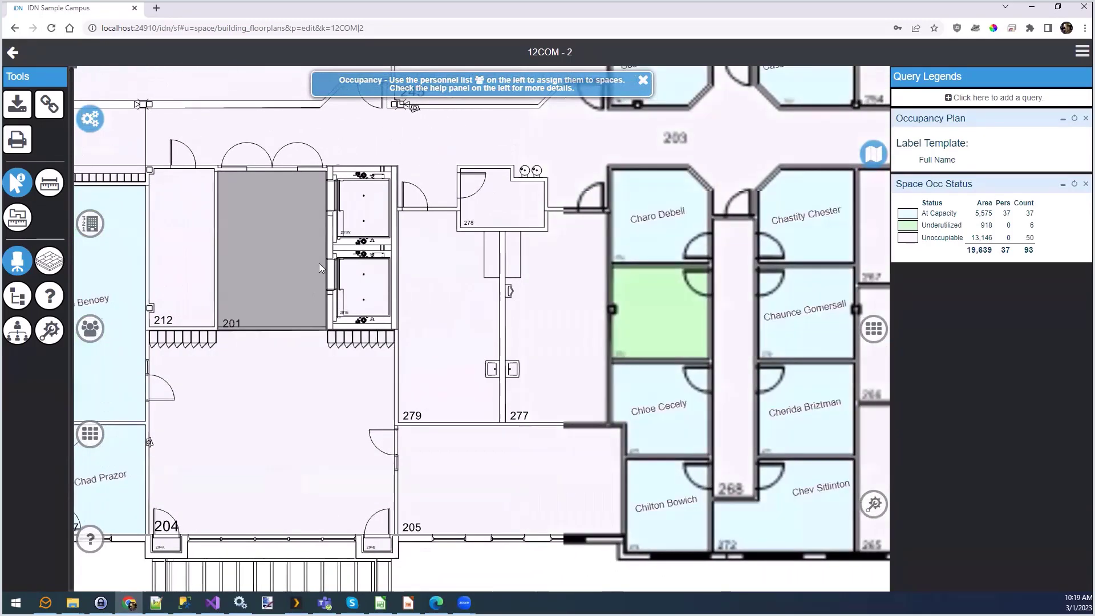
pyautogui.scroll(5, 317, 267)
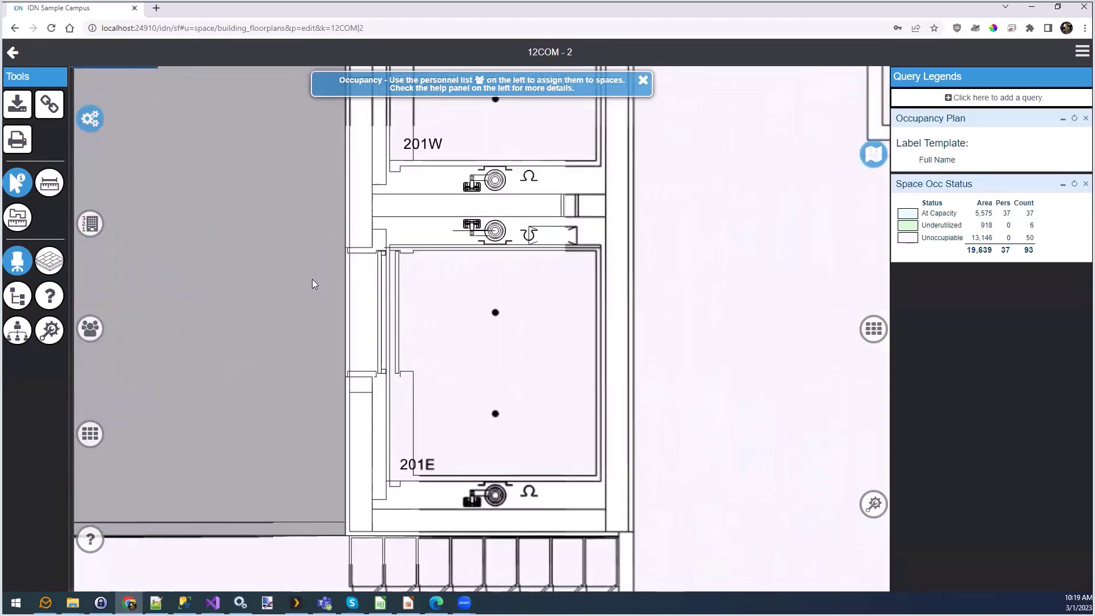
pyautogui.scroll(2, 433, 245)
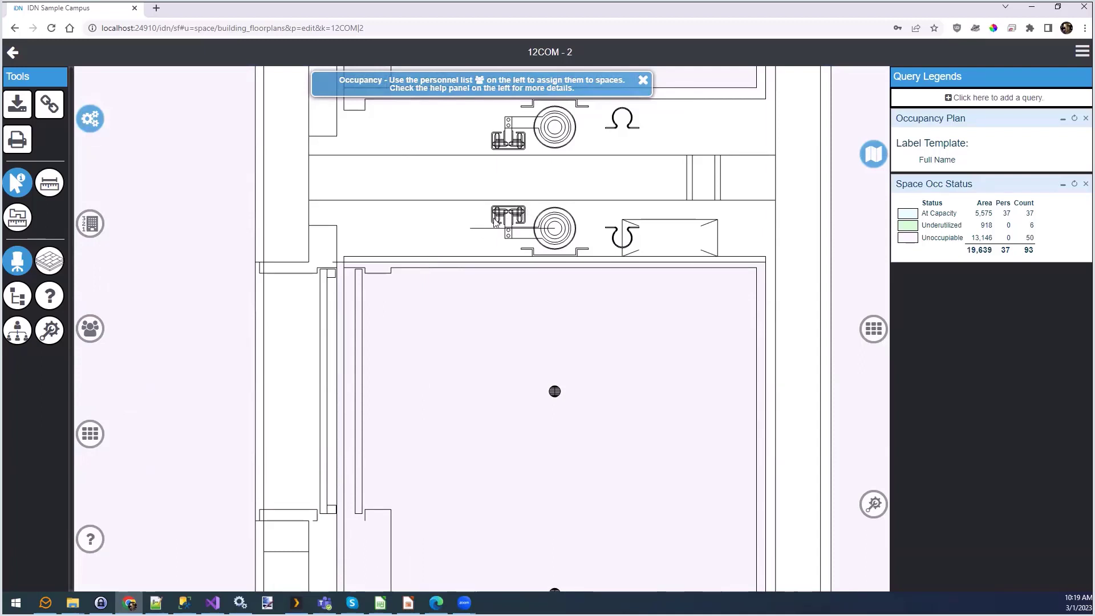
pyautogui.scroll(-5, 493, 222)
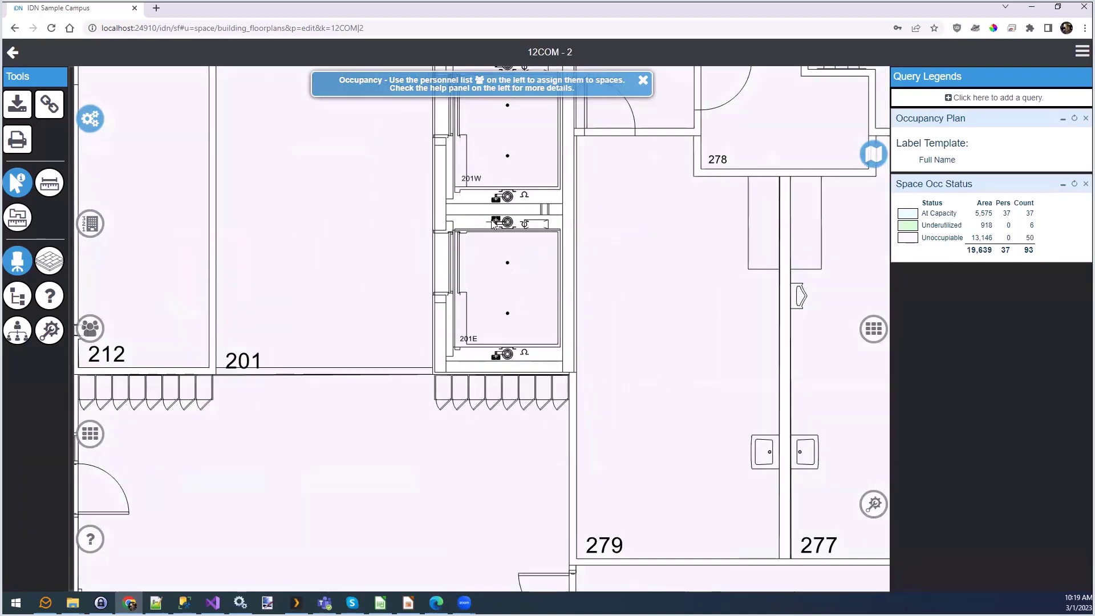
pyautogui.scroll(-2, 489, 222)
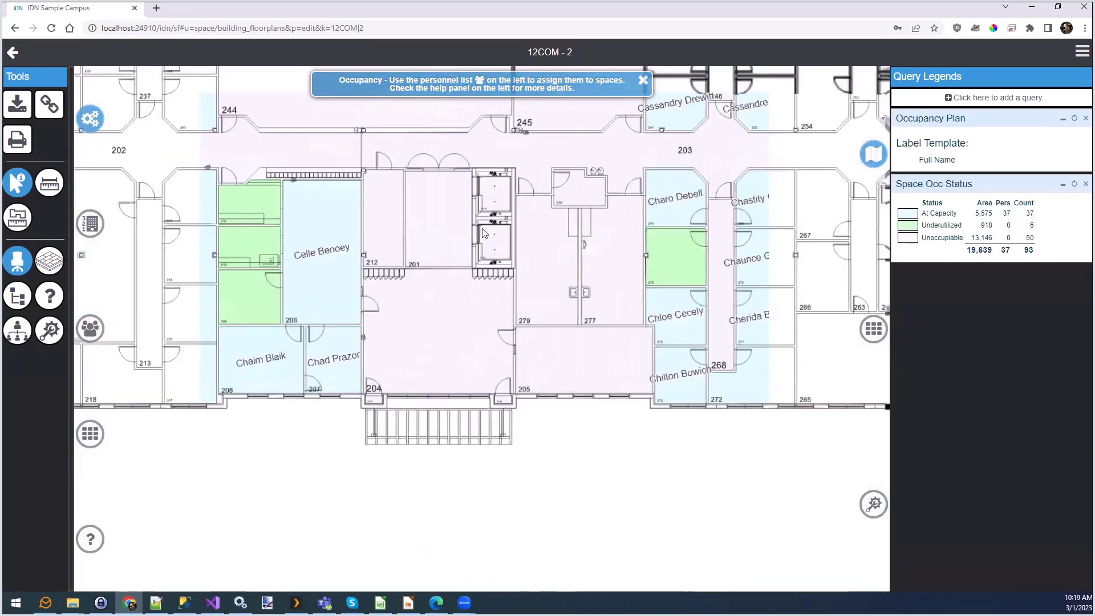
pyautogui.moveTo(565, 369); pyautogui.dragTo(585, 535)
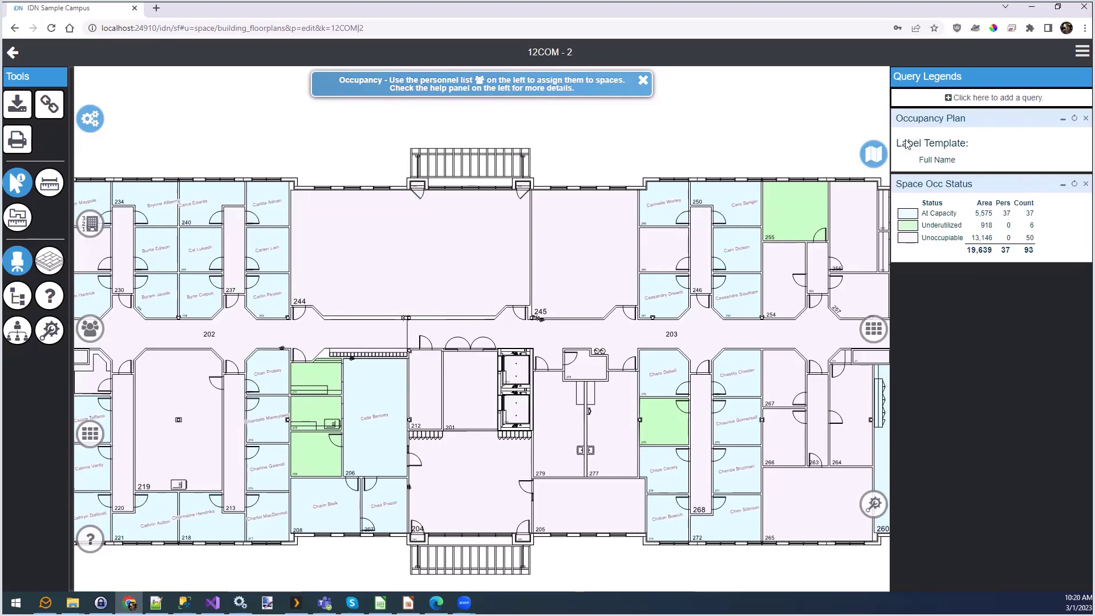
# Turn the Space Occ Status colouring off and back on to compare the plan with and without it.
pyautogui.moveTo(900, 156)
pyautogui.click(1063, 186)
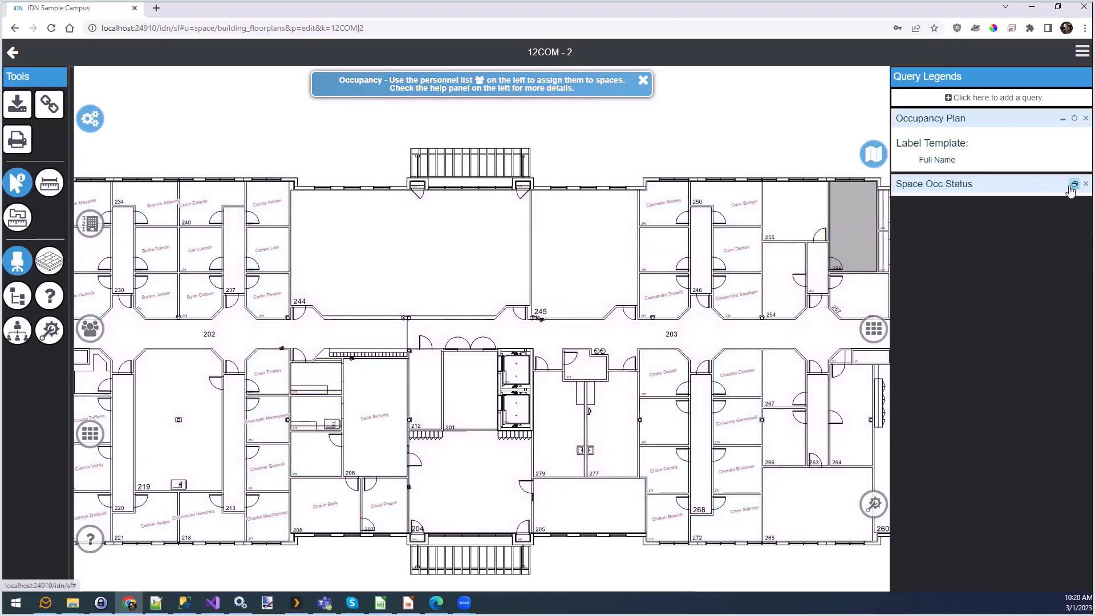
pyautogui.click(1063, 185)
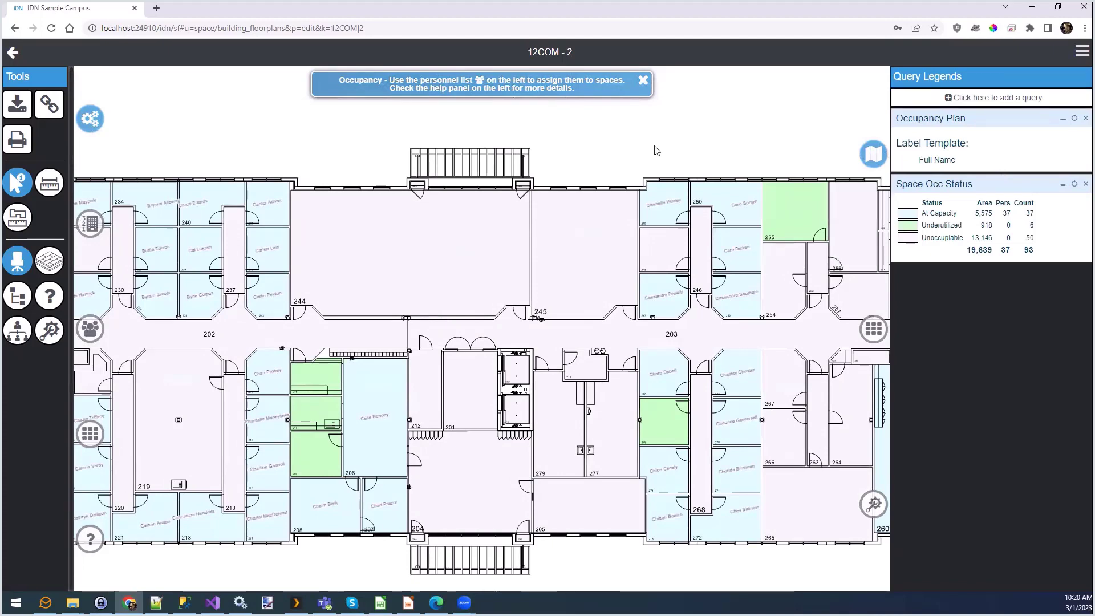
# Check the personnel assigned to spaces 255 and 250.
pyautogui.moveTo(759, 147); pyautogui.dragTo(588, 147)
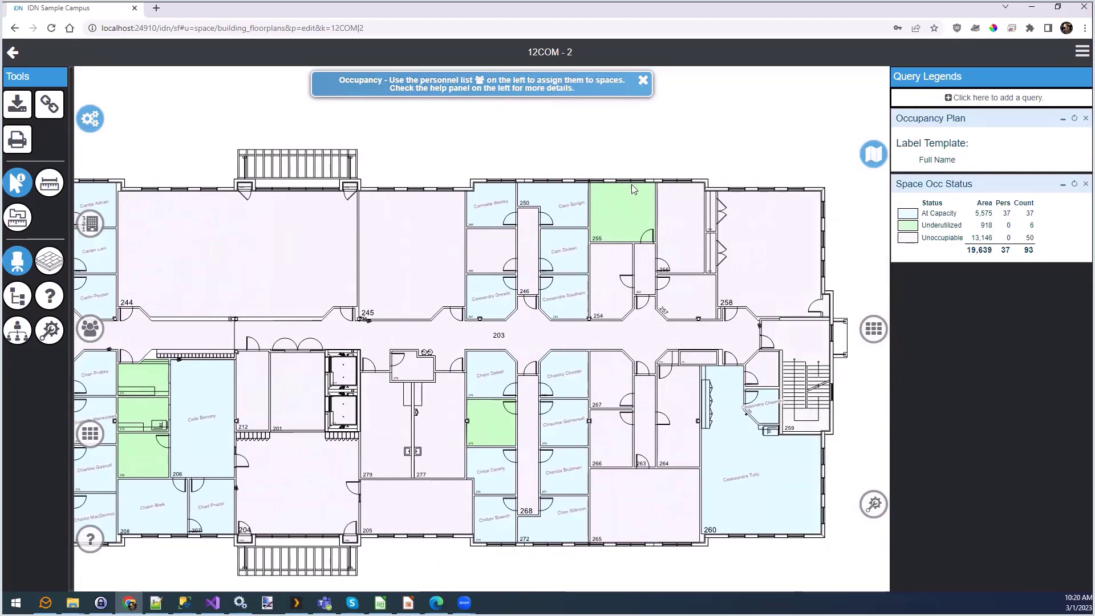
pyautogui.click(635, 206)
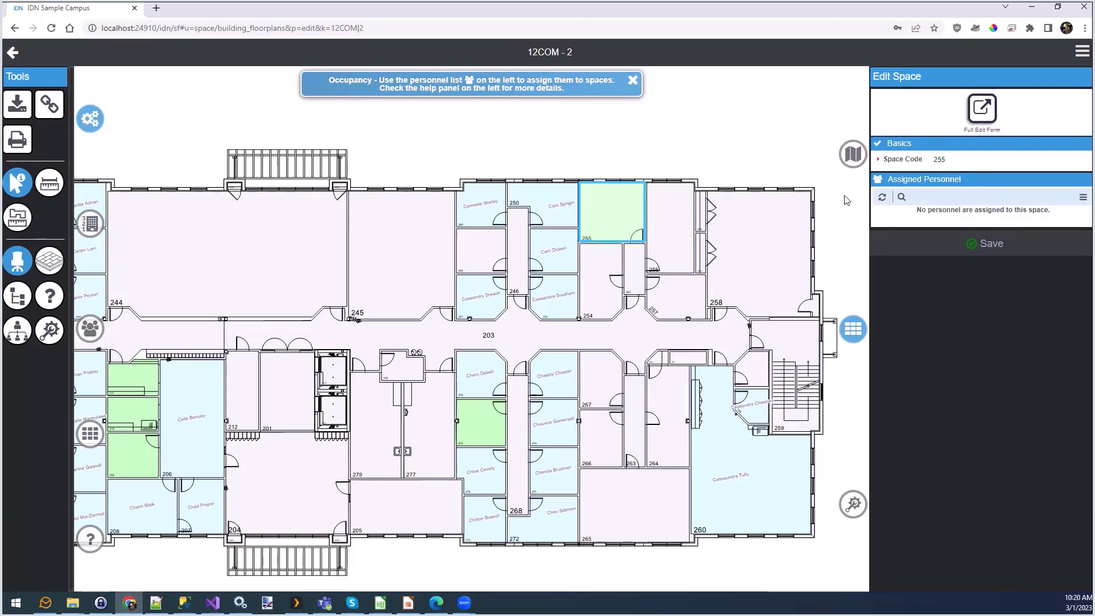
pyautogui.click(552, 199)
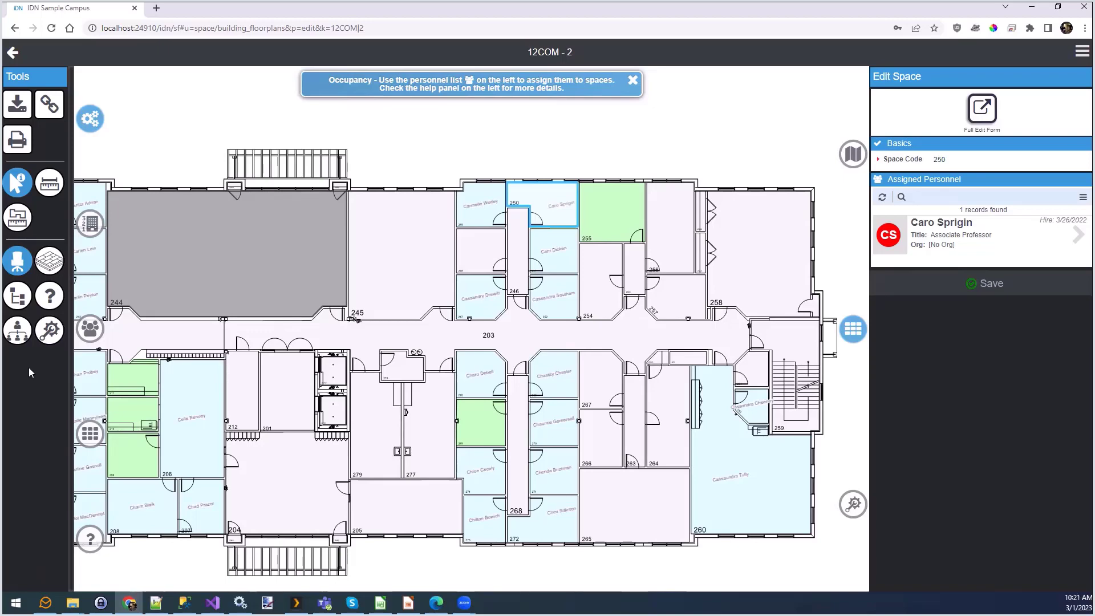
# Compare the plan's flooring, categorization and divisions/departments views.
pyautogui.click(50, 261)
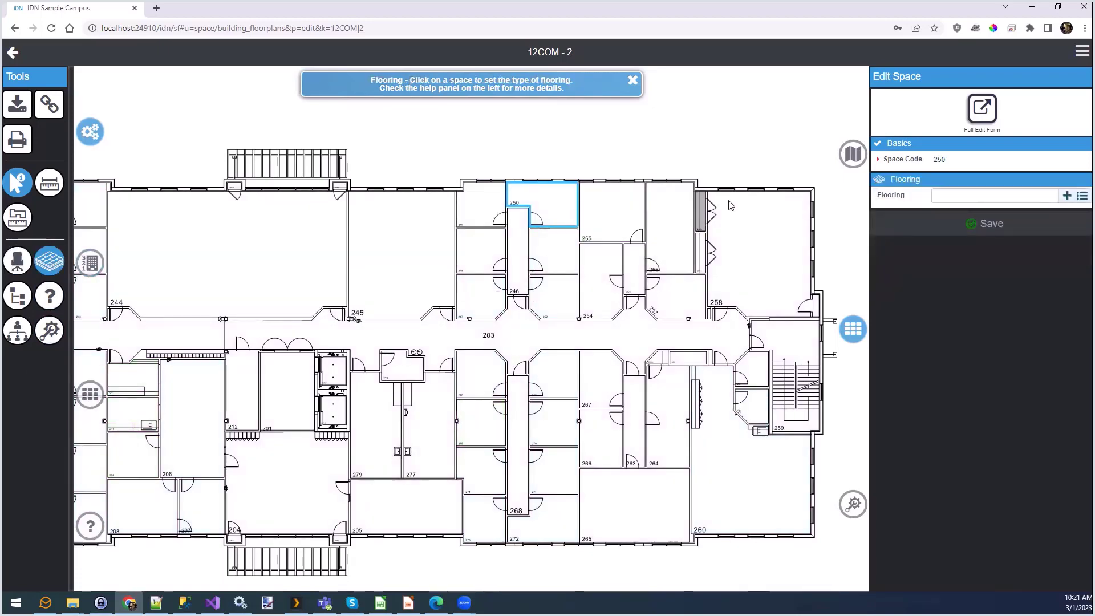
pyautogui.click(444, 163)
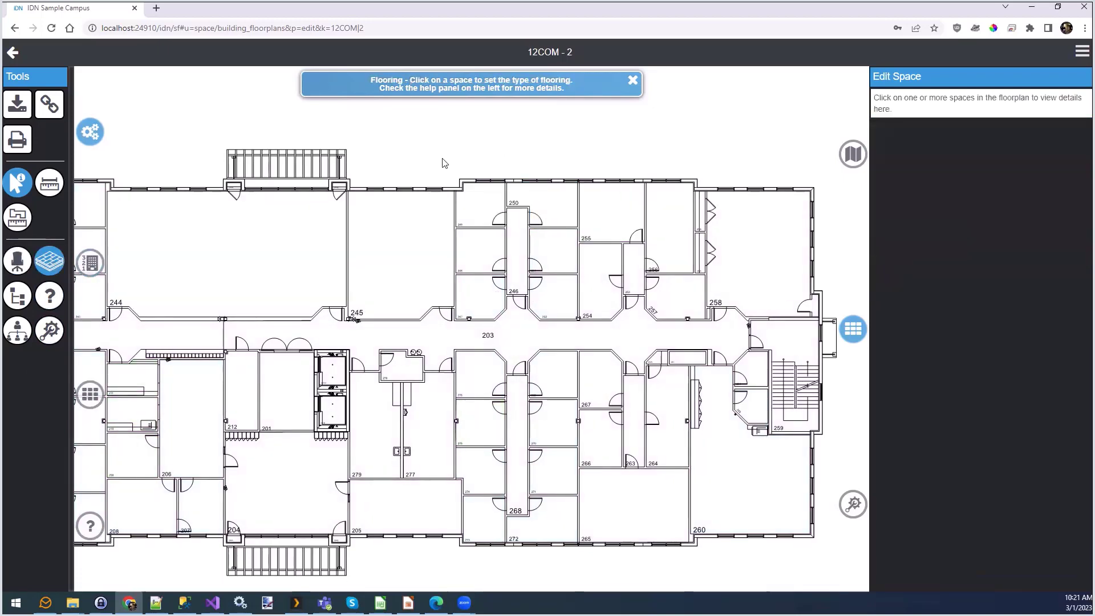
pyautogui.moveTo(350, 163); pyautogui.dragTo(588, 156)
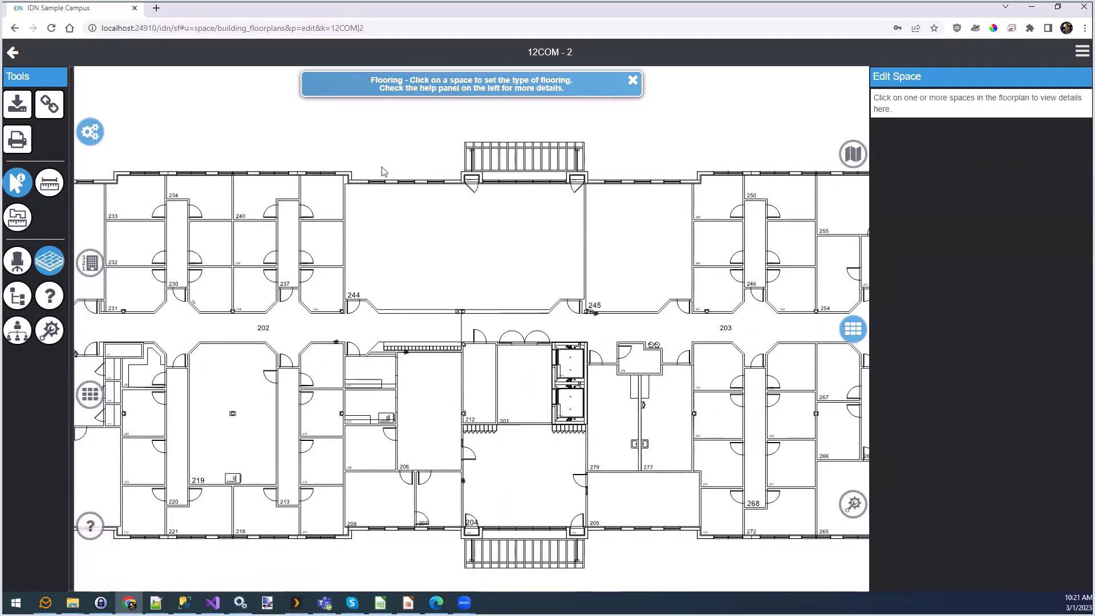
pyautogui.click(21, 297)
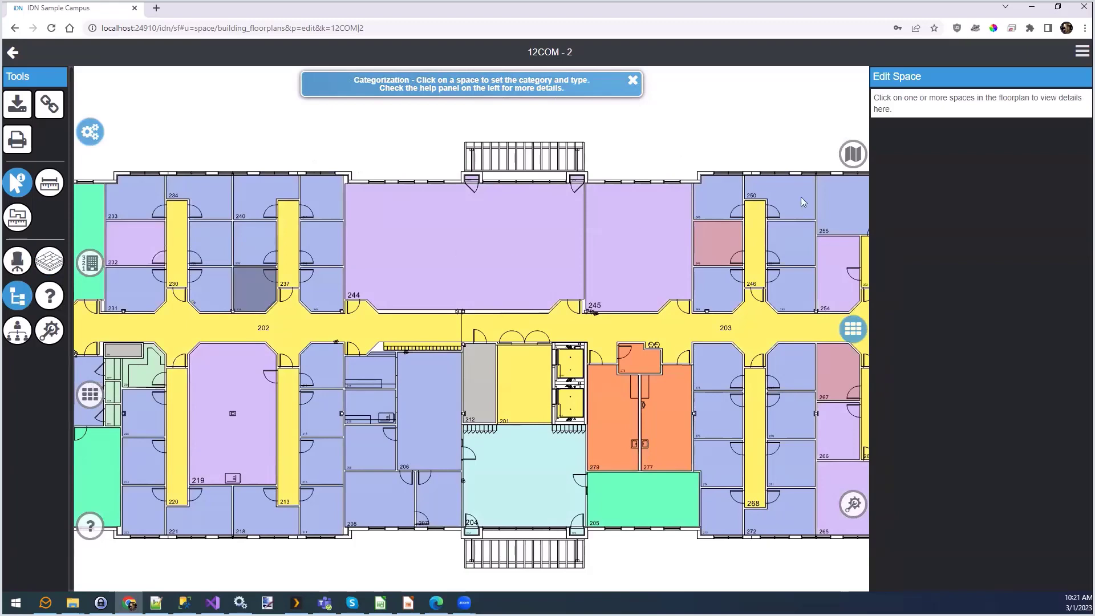
pyautogui.click(18, 335)
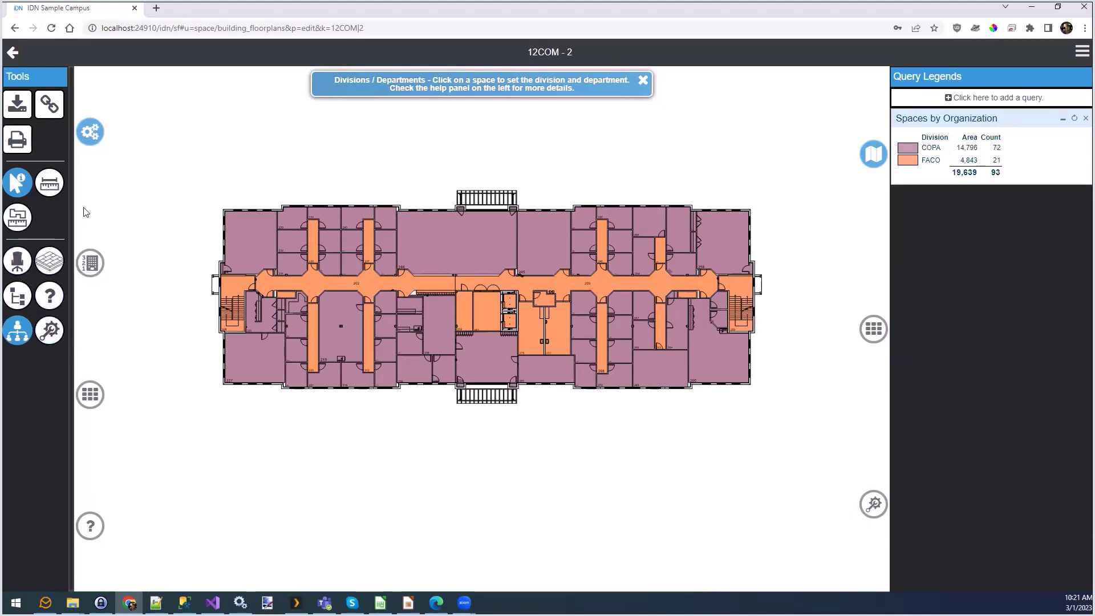
# Select space 258 on the flooring plan and review its full edit form.
pyautogui.click(49, 260)
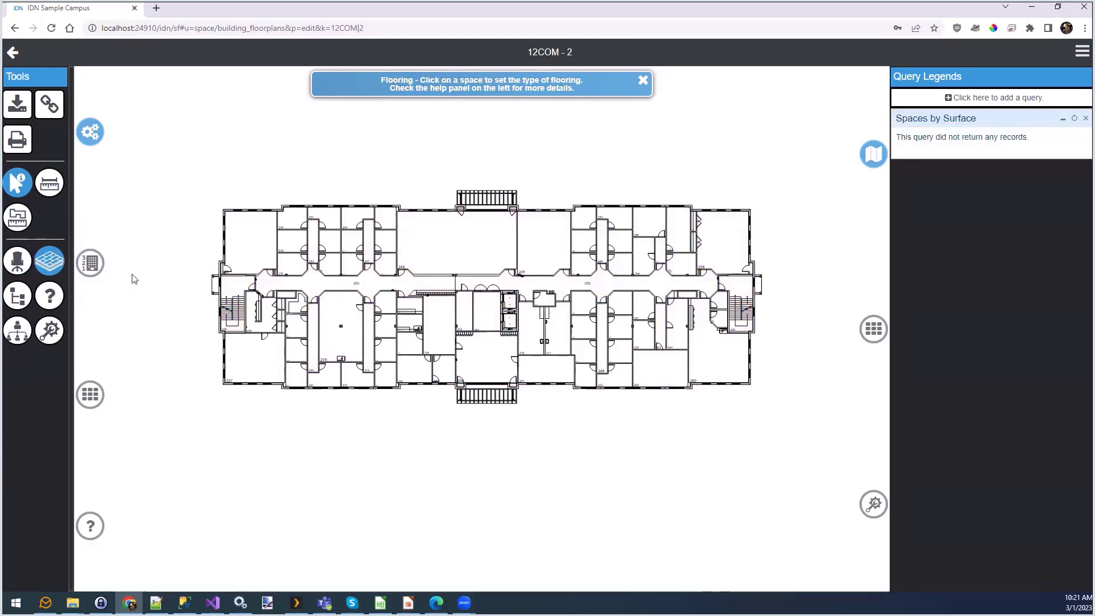
pyautogui.click(717, 227)
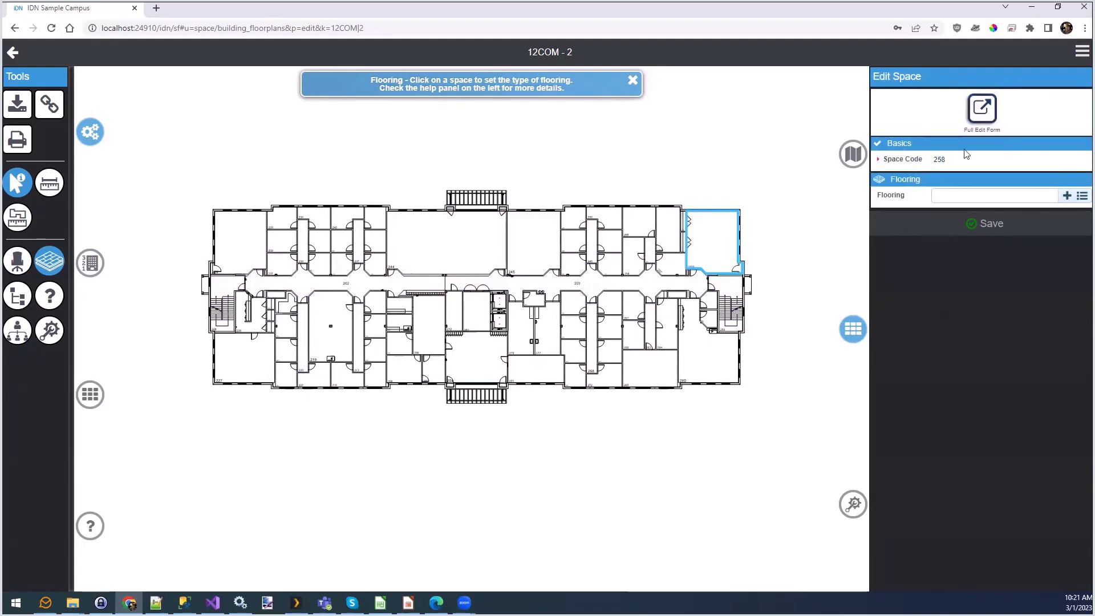
pyautogui.click(981, 117)
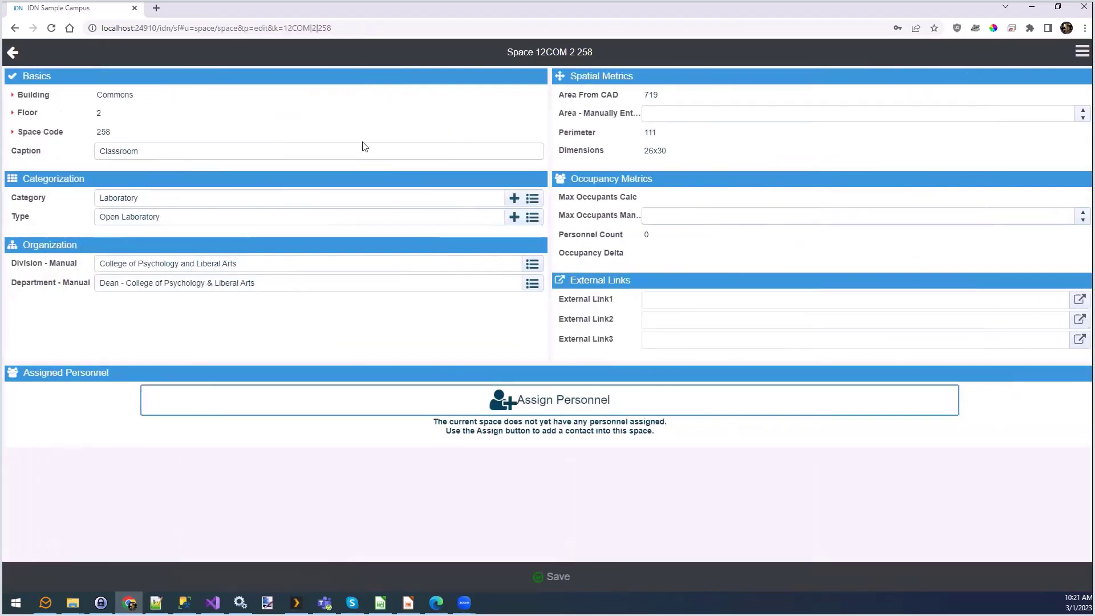
pyautogui.click(12, 53)
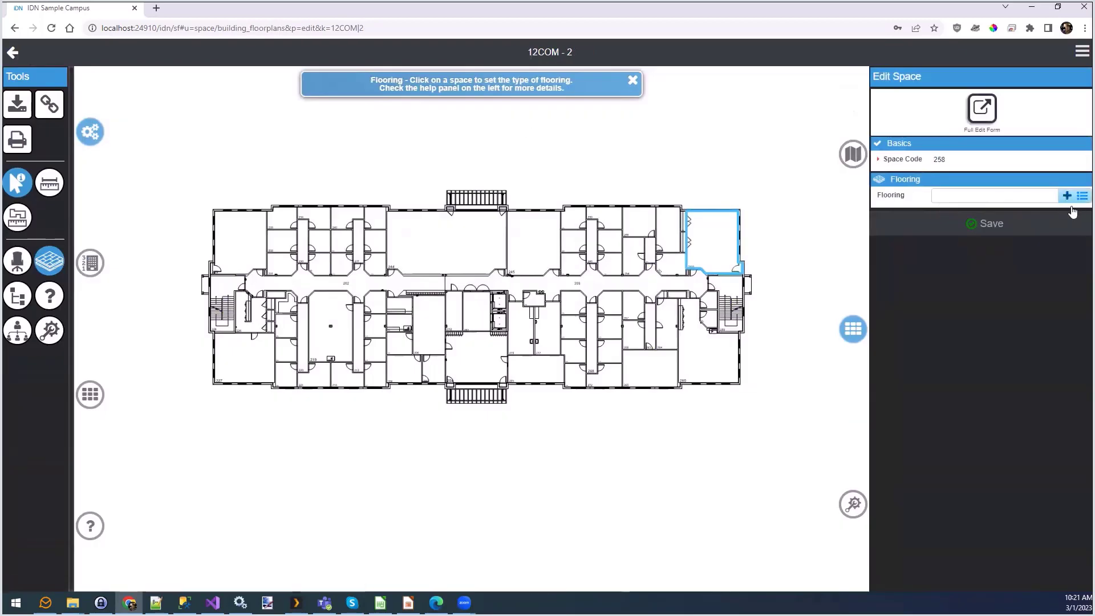
# Set the flooring of space 258 to Carpet, save it, and show the Spaces by Surface legend.
pyautogui.click(1082, 198)
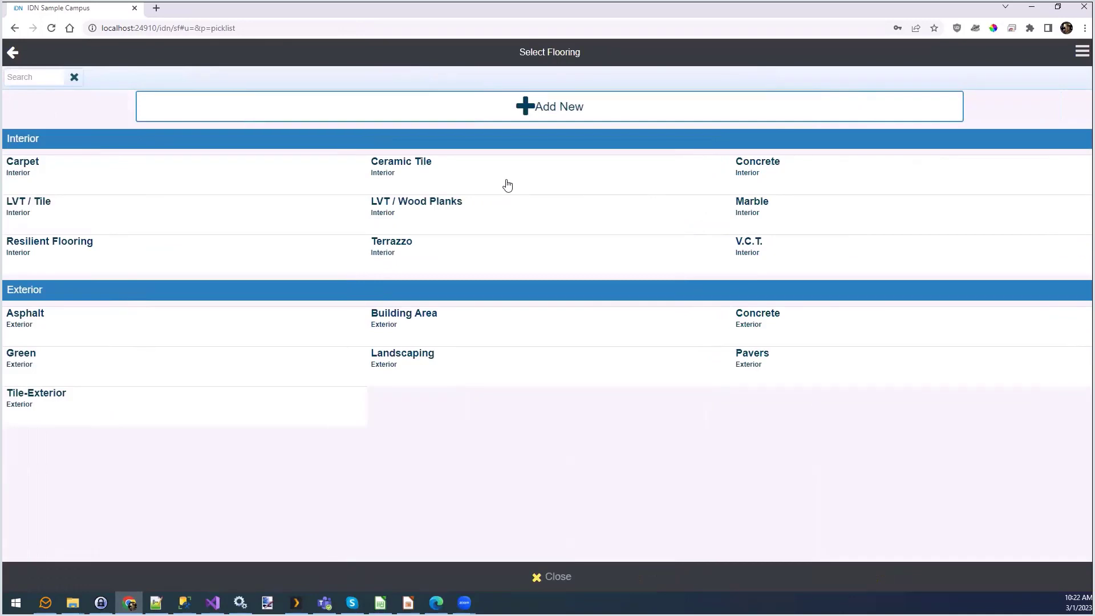
pyautogui.click(188, 182)
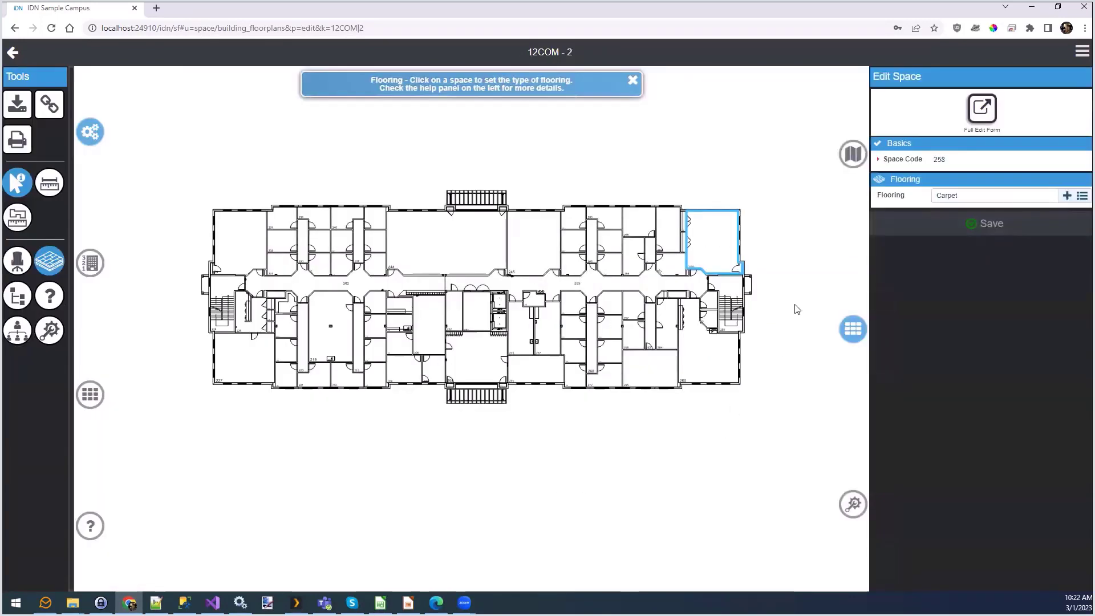
pyautogui.click(973, 233)
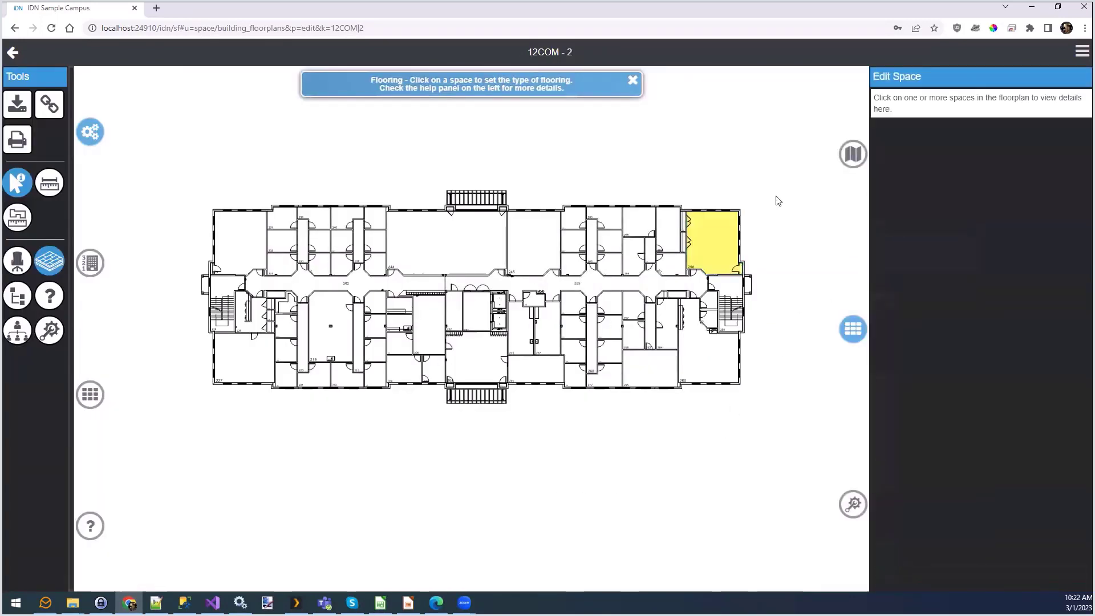
pyautogui.click(854, 155)
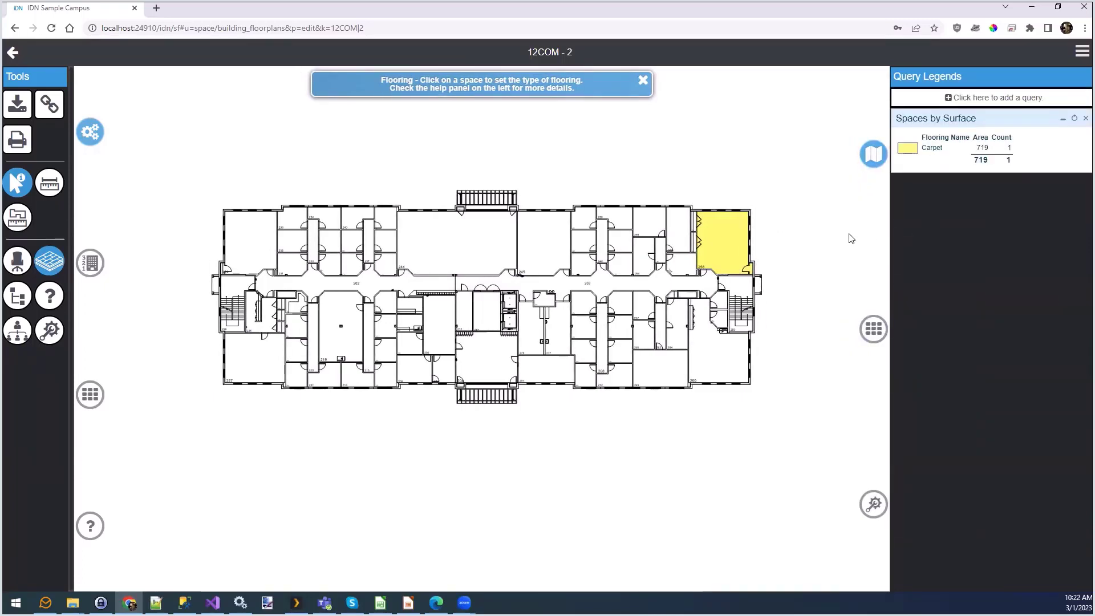
# Set the flooring of spaces 260, 264, 265, 266 and 267 to Carpet in a single multi-space edit.
pyautogui.click(720, 357)
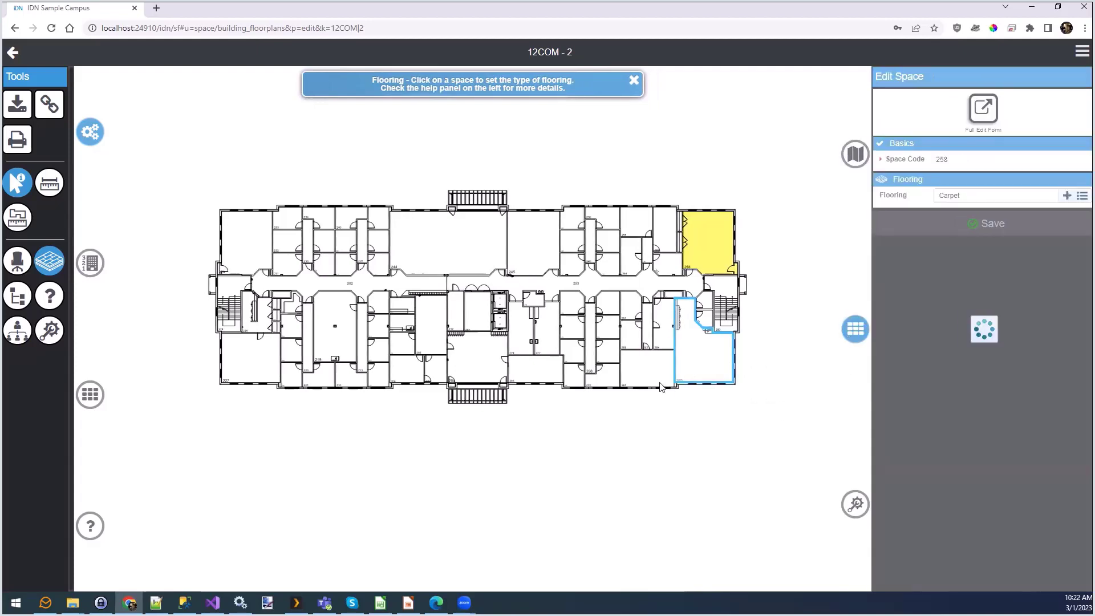
pyautogui.keyDown('ctrl'); pyautogui.click(661, 368); pyautogui.keyUp('ctrl')
pyautogui.keyDown('ctrl'); pyautogui.click(665, 338); pyautogui.keyUp('ctrl')
pyautogui.keyDown('ctrl'); pyautogui.click(651, 342); pyautogui.keyUp('ctrl')
pyautogui.keyDown('ctrl'); pyautogui.click(633, 308); pyautogui.keyUp('ctrl')
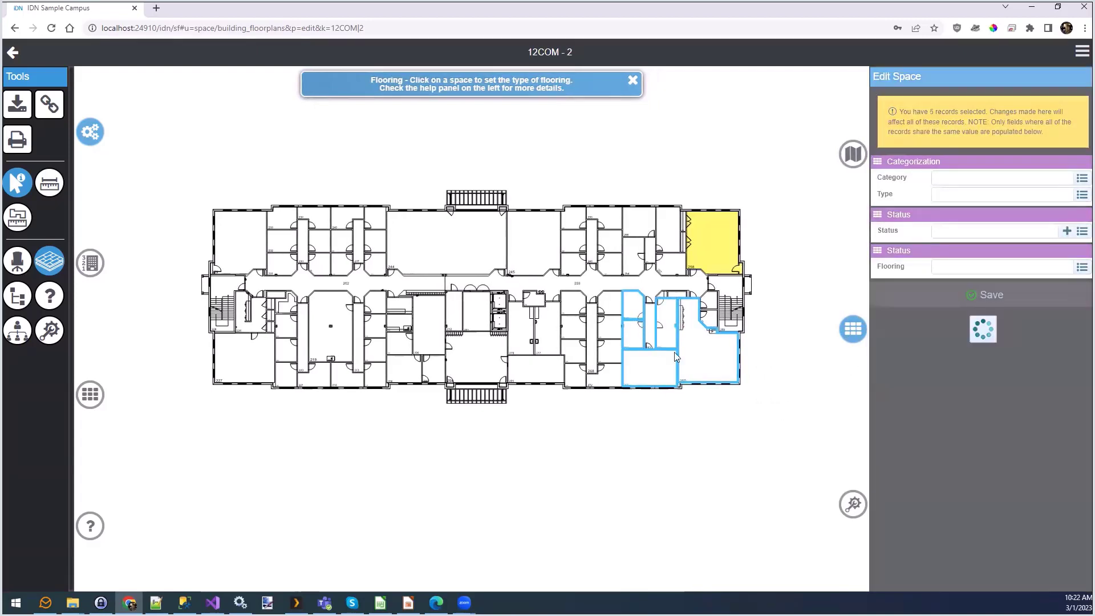
pyautogui.click(1082, 231)
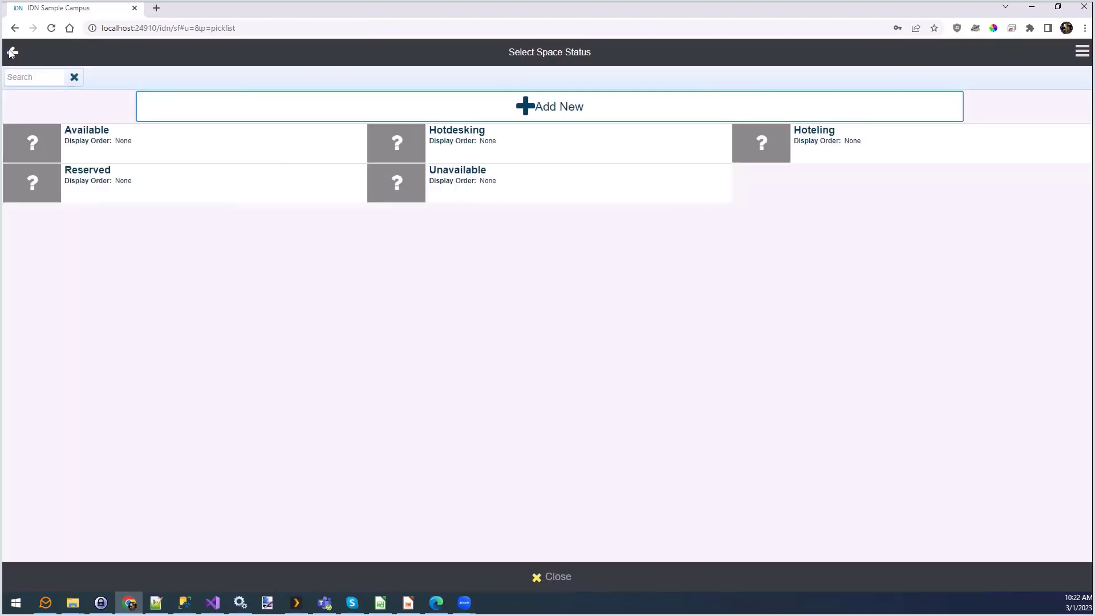
pyautogui.click(662, 155)
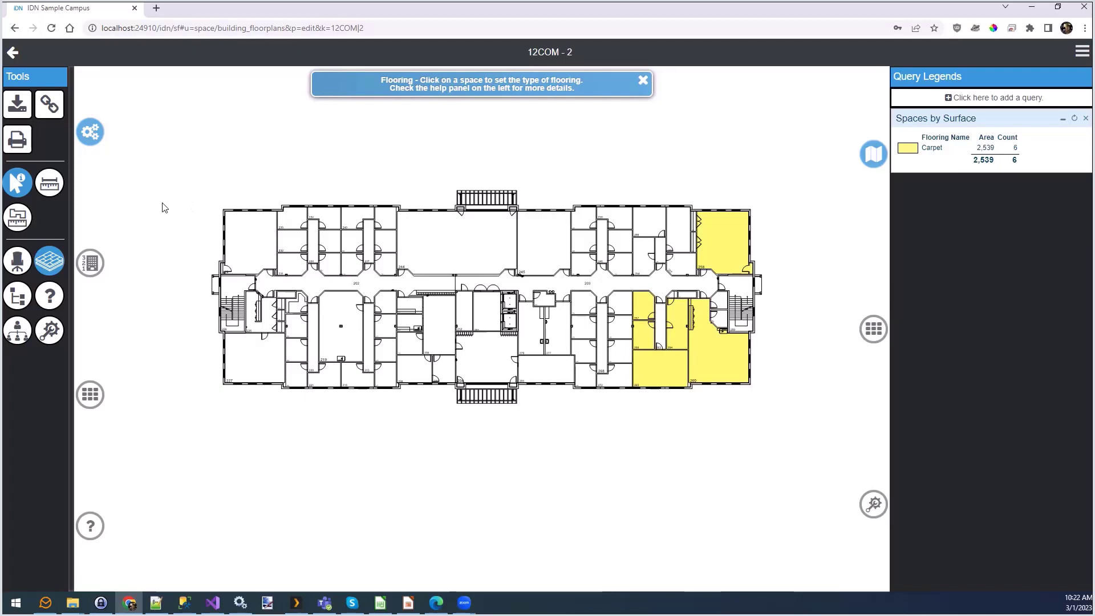
# Measure the area of the upper half of room 229 with a rectangular four-corner polygon.
pyautogui.click(18, 218)
pyautogui.scroll(3, 231, 219)
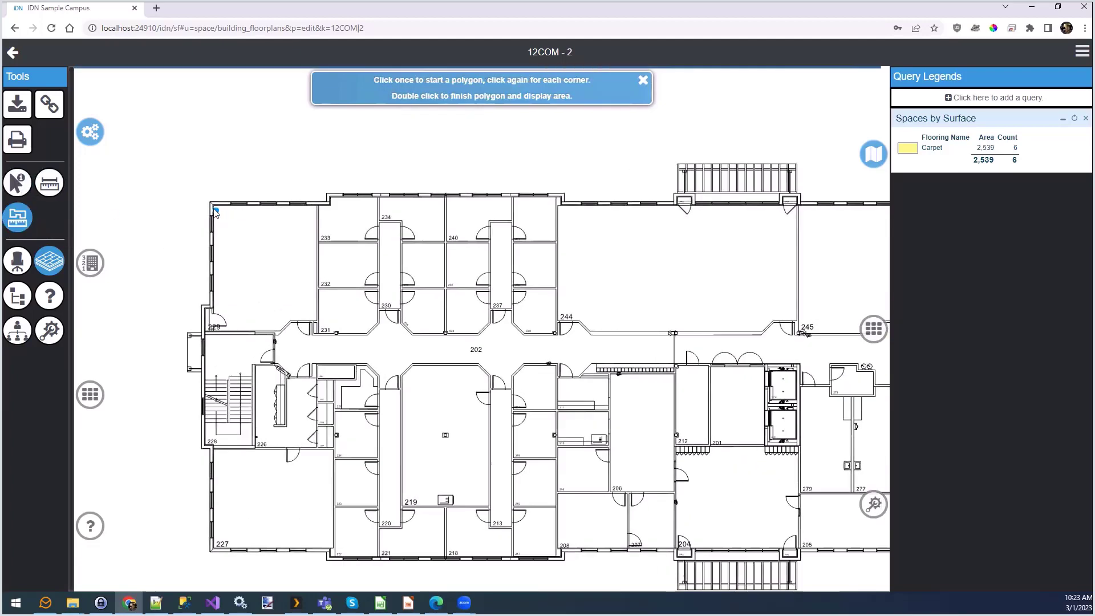
pyautogui.click(213, 208)
pyautogui.click(317, 208)
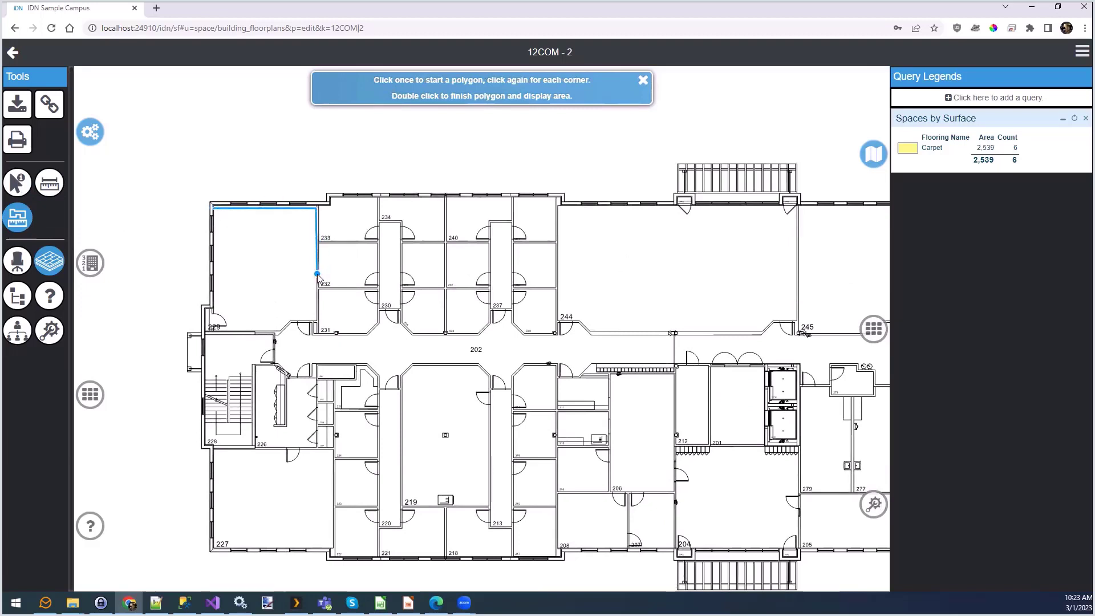
pyautogui.click(316, 274)
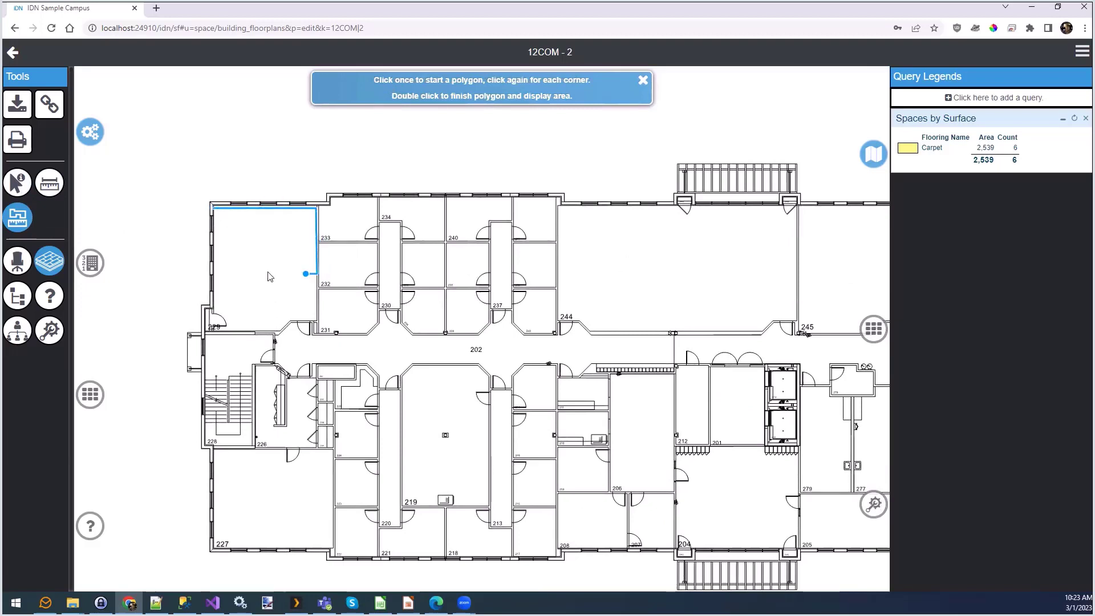
pyautogui.doubleClick(215, 274)
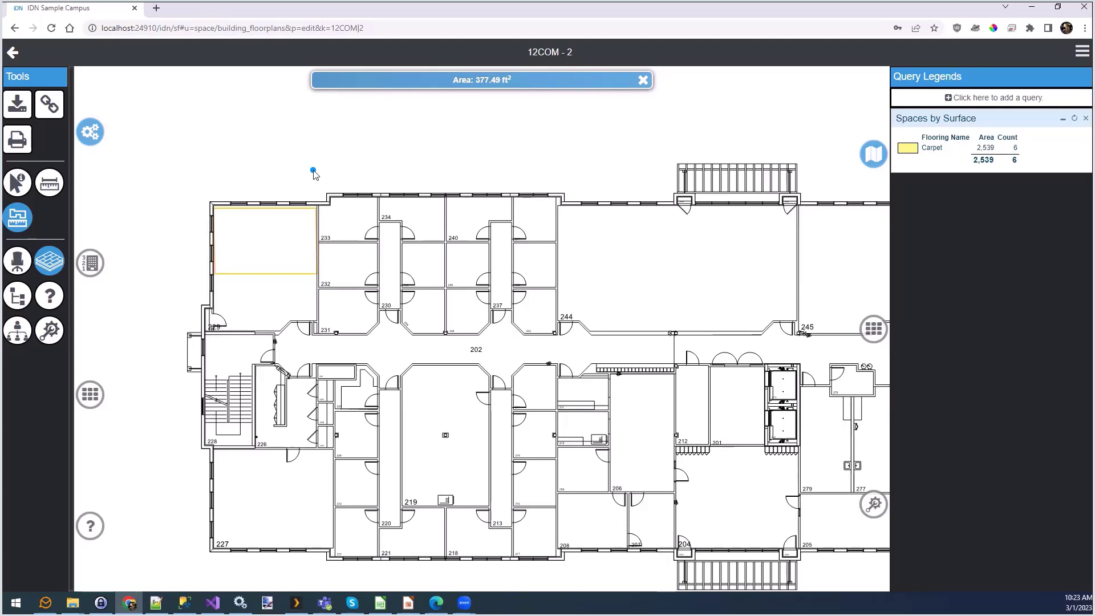
# Show the whole floor plan coloured by space category.
pyautogui.click(20, 295)
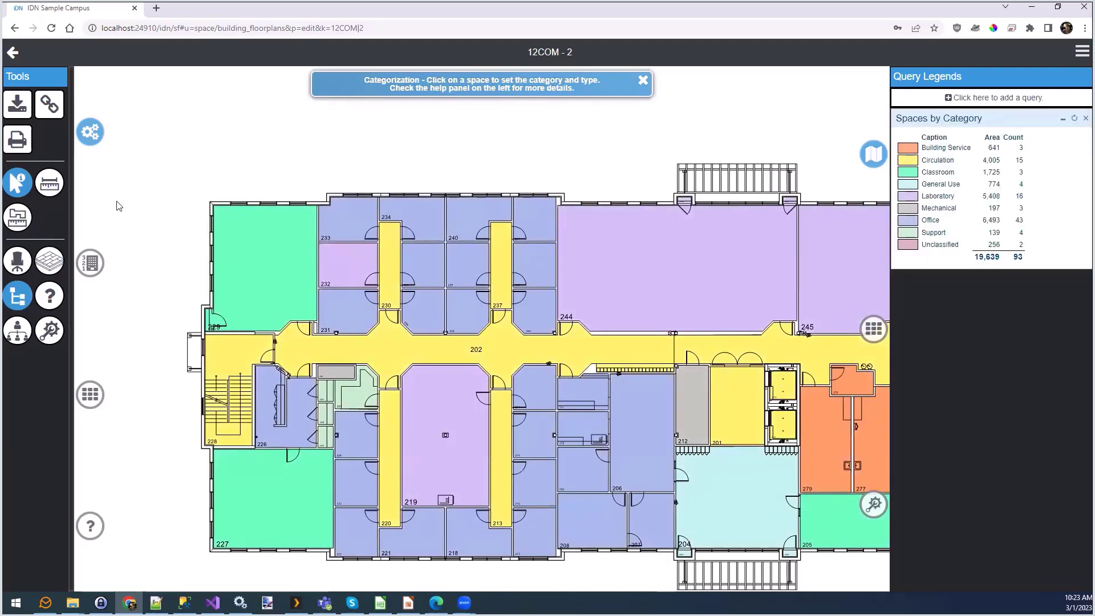
pyautogui.scroll(-2, 124, 211)
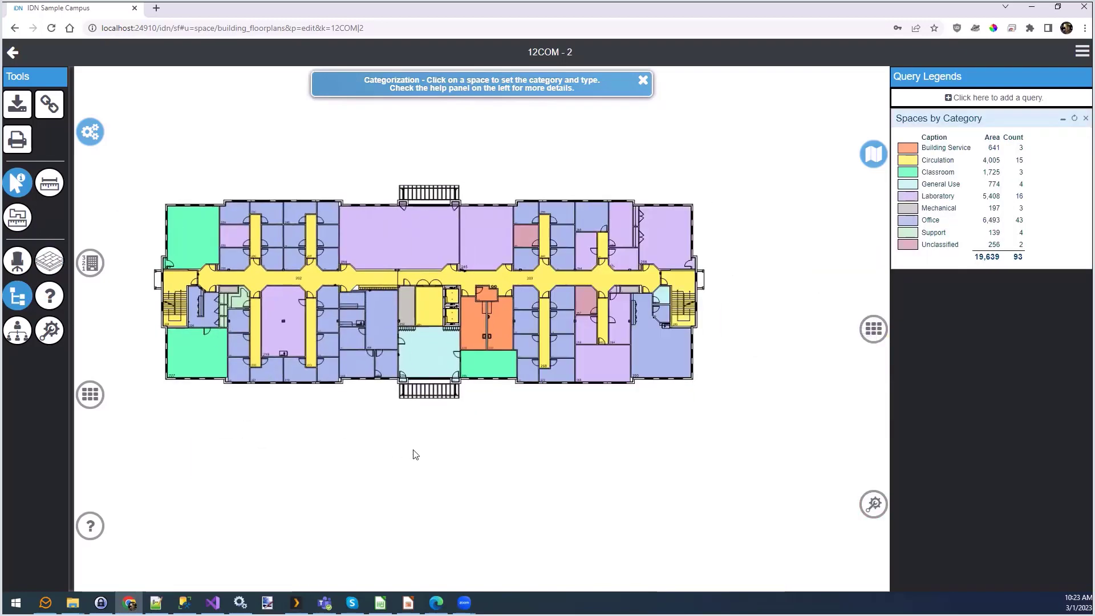